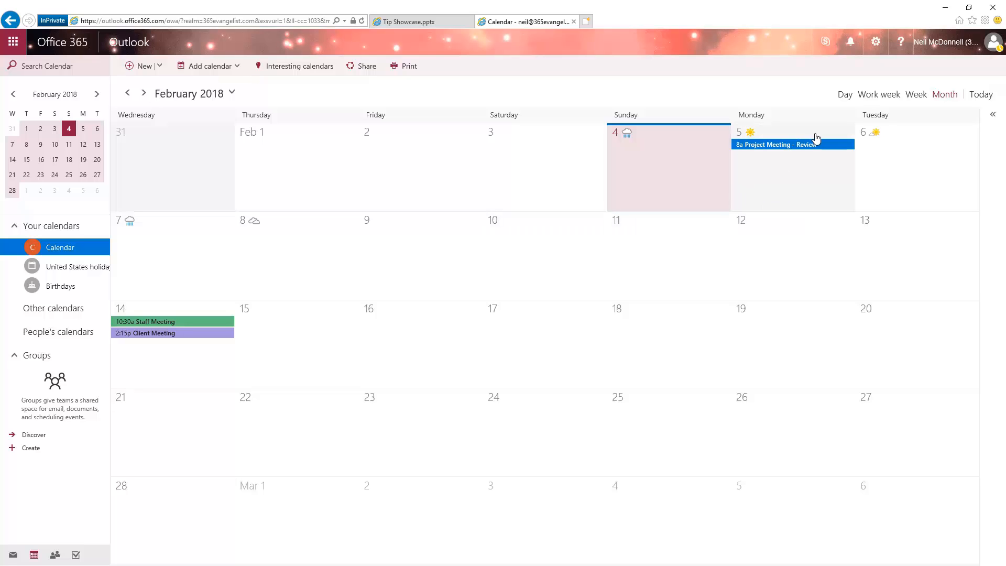
Step: Open the automatic replies settings and turn on sending automatic replies
click(876, 44)
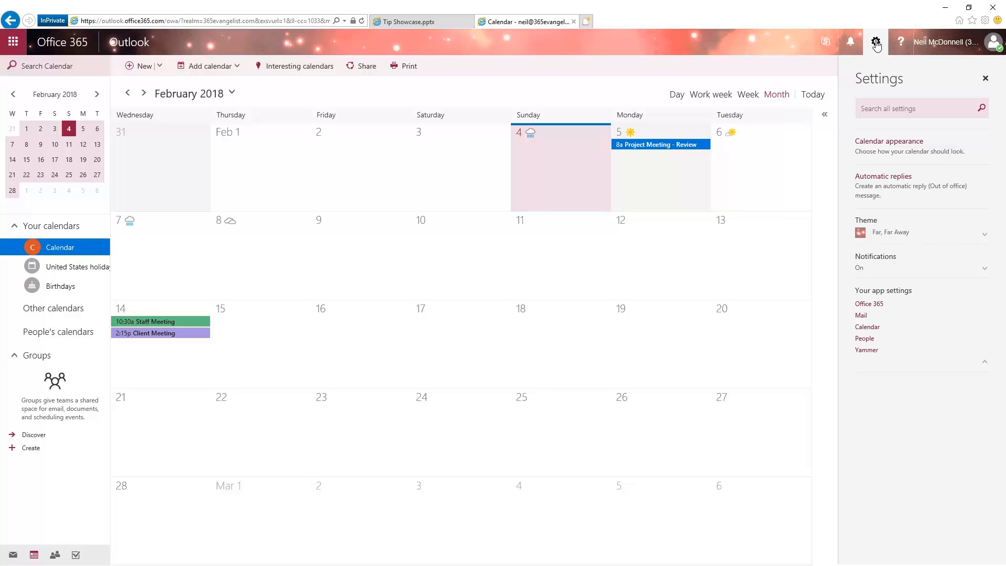
click(918, 189)
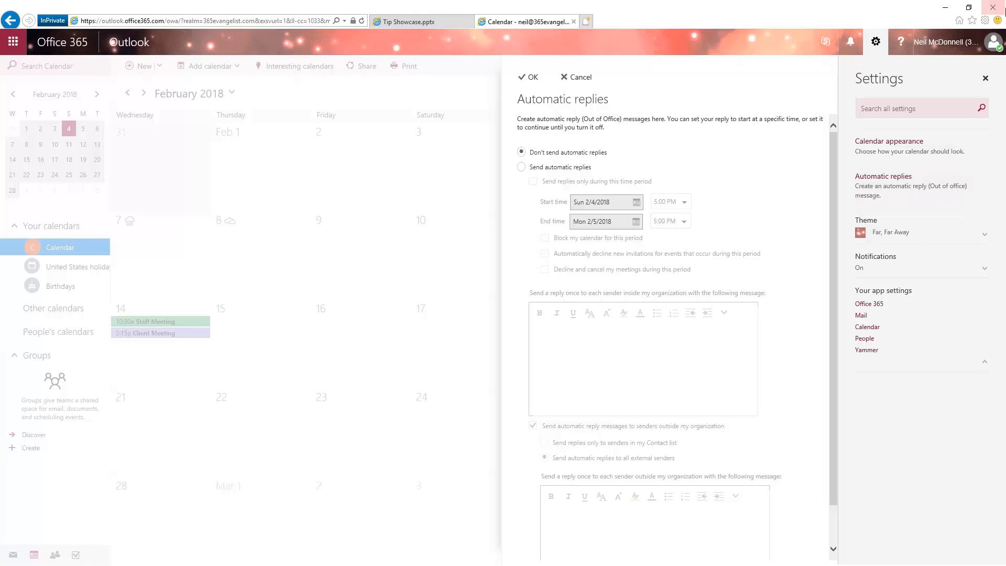
click(521, 167)
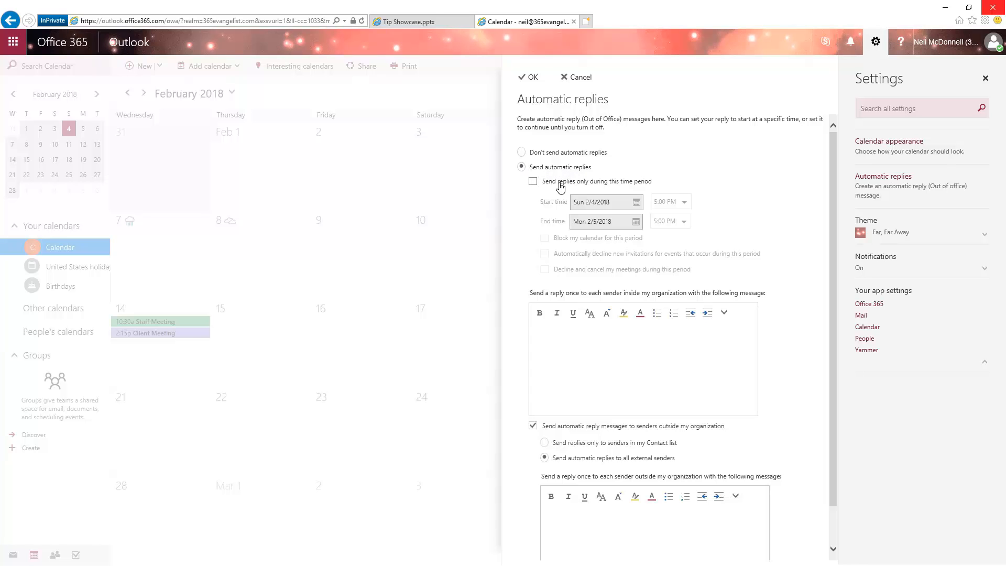
Step: Restrict the automatic replies to a time period starting Thu 2/8/2018 and ending Mon 2/12/2018
click(533, 183)
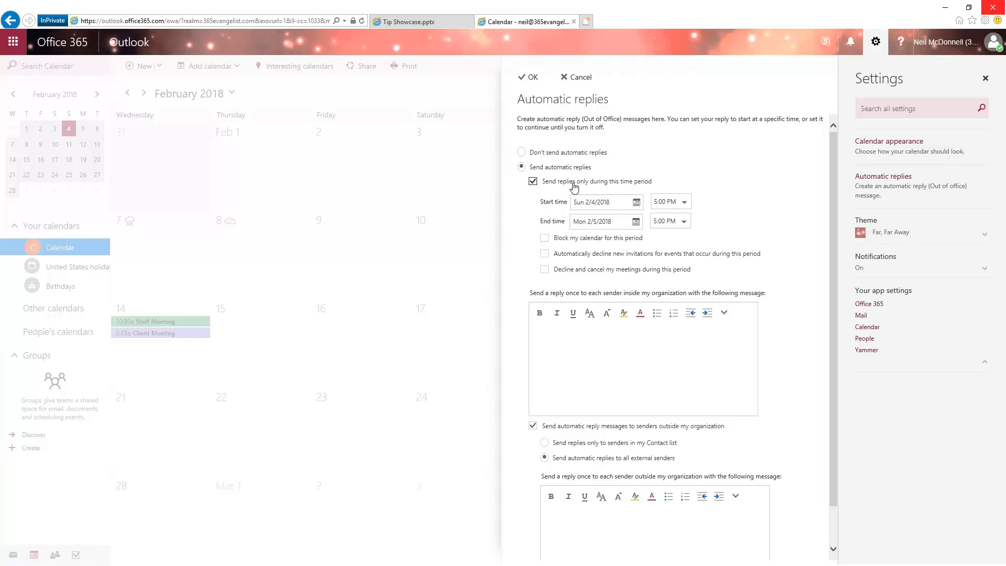
click(640, 205)
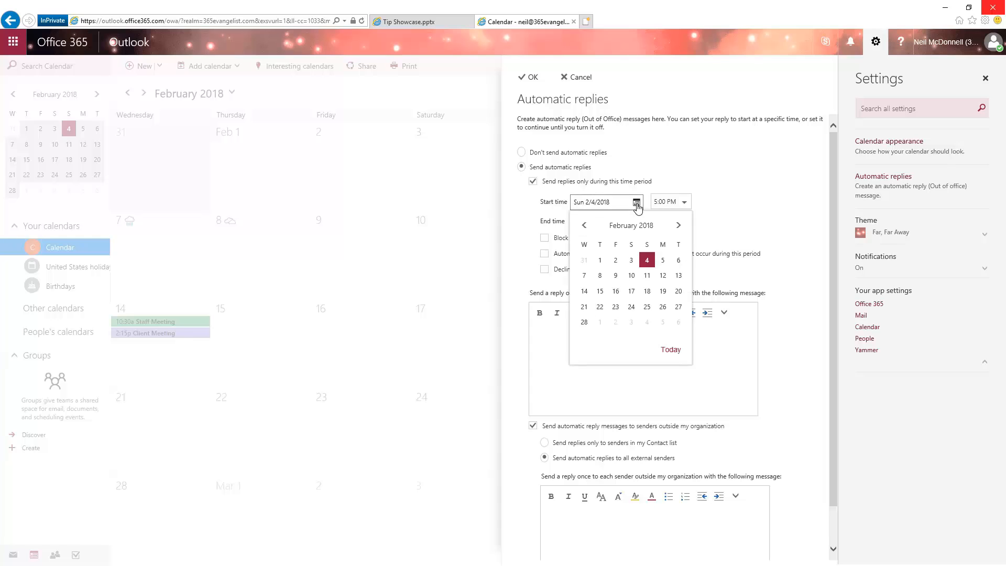
click(600, 279)
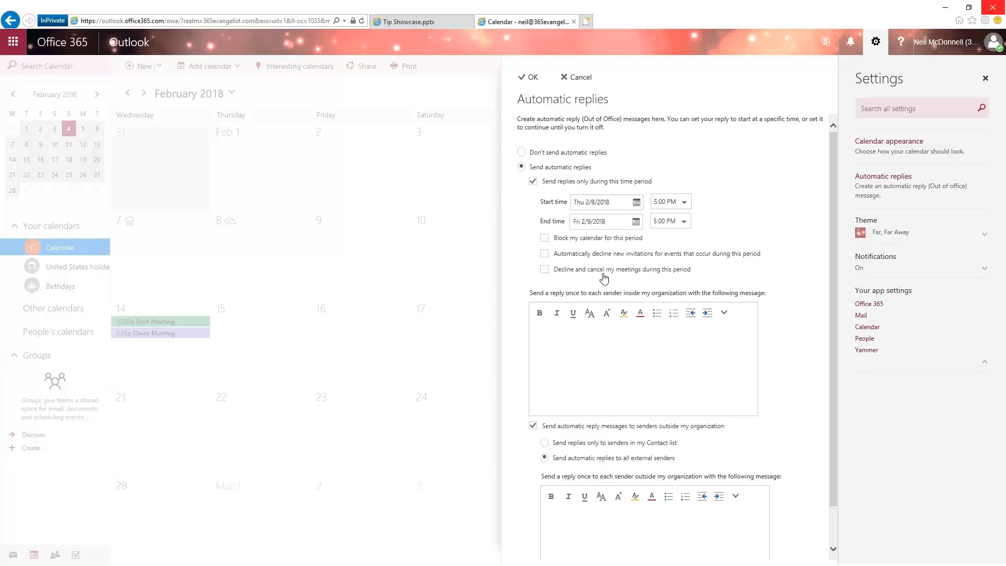
click(636, 222)
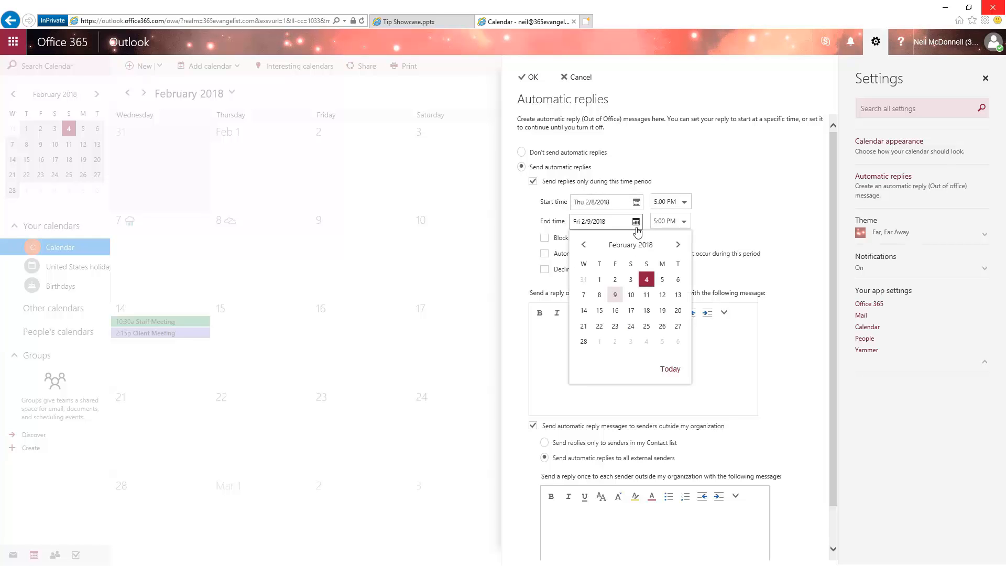
click(662, 295)
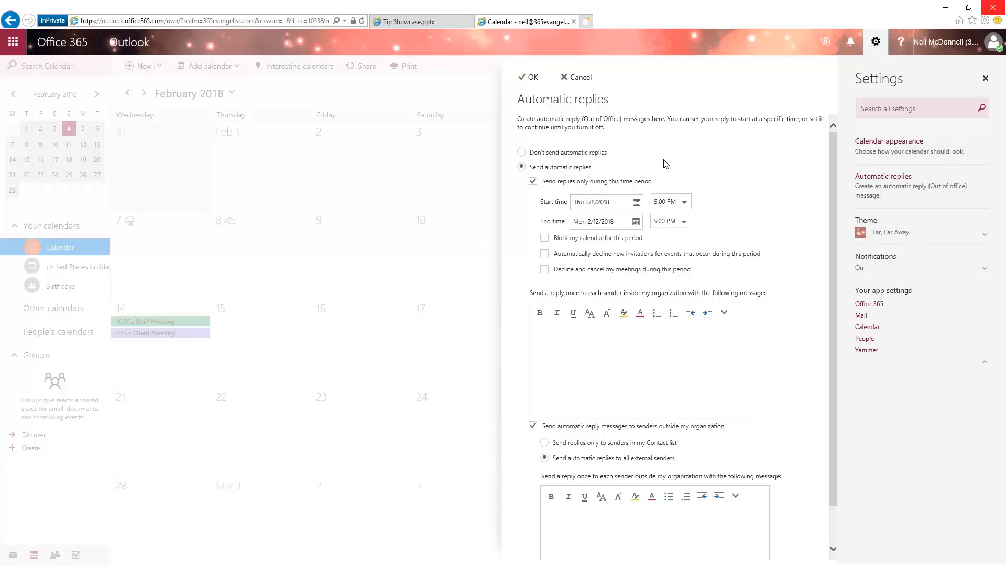
click(532, 183)
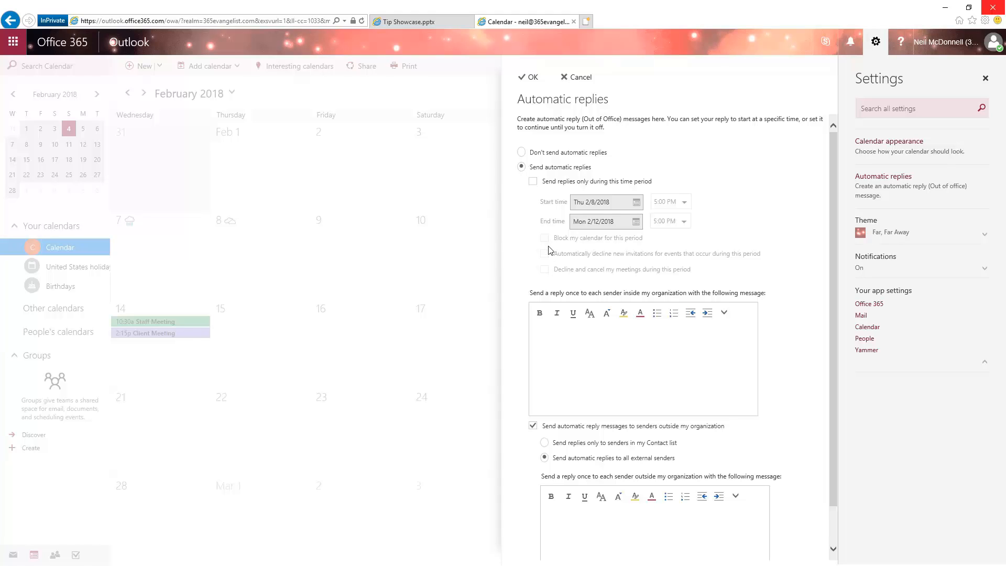
click(533, 182)
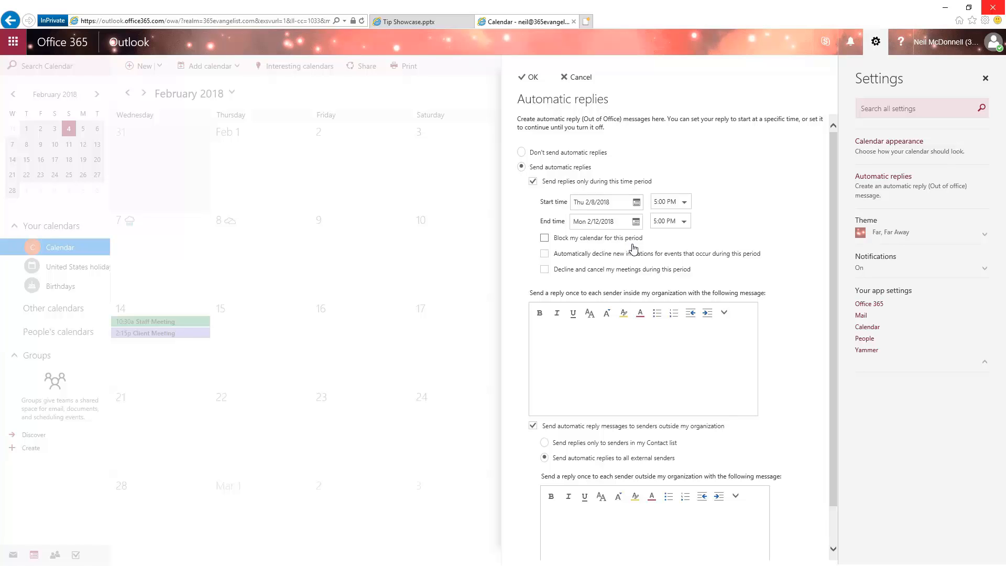
Step: Try the options for blocking the calendar and automatically declining new invitations during the period, clearing each one again
click(544, 238)
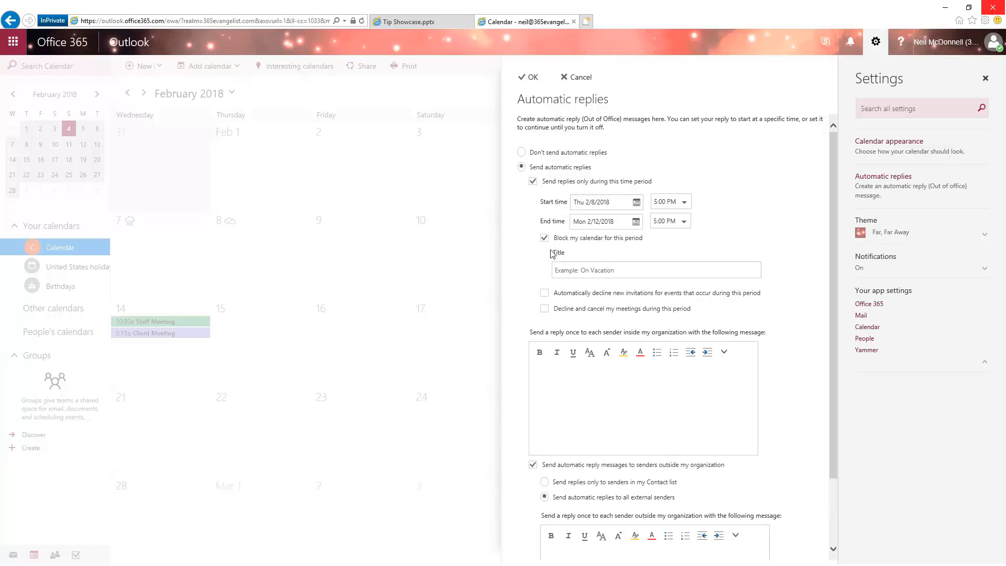
click(619, 271)
click(545, 238)
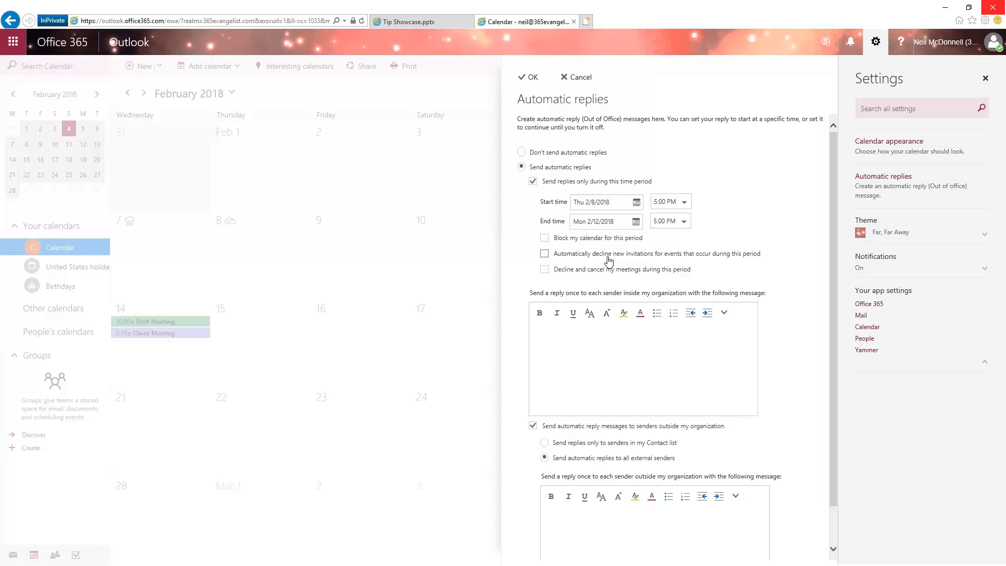
click(545, 254)
click(545, 253)
Step: Try the option to decline and cancel meetings during the period, view its reply message choices, and clear it again
click(546, 270)
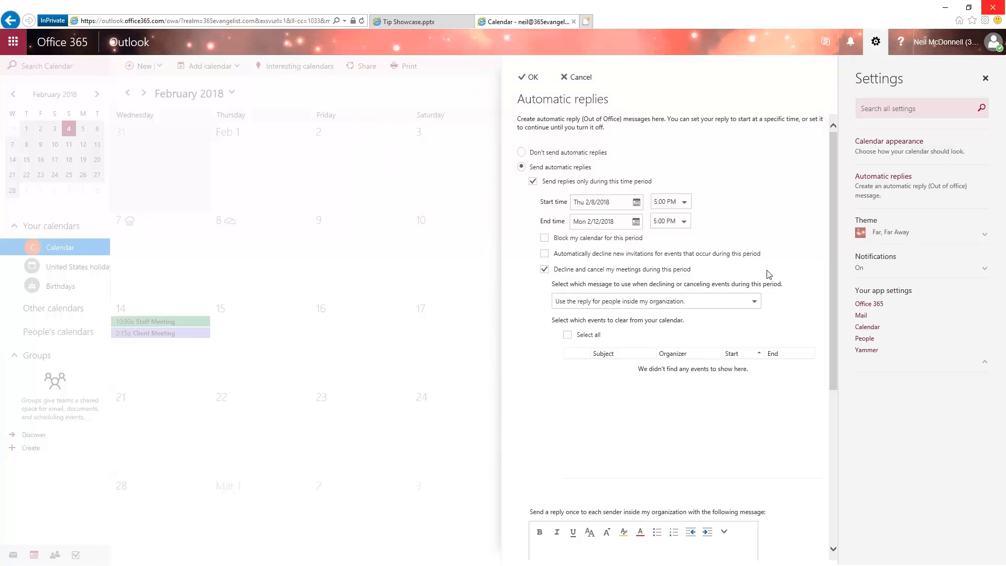
click(755, 302)
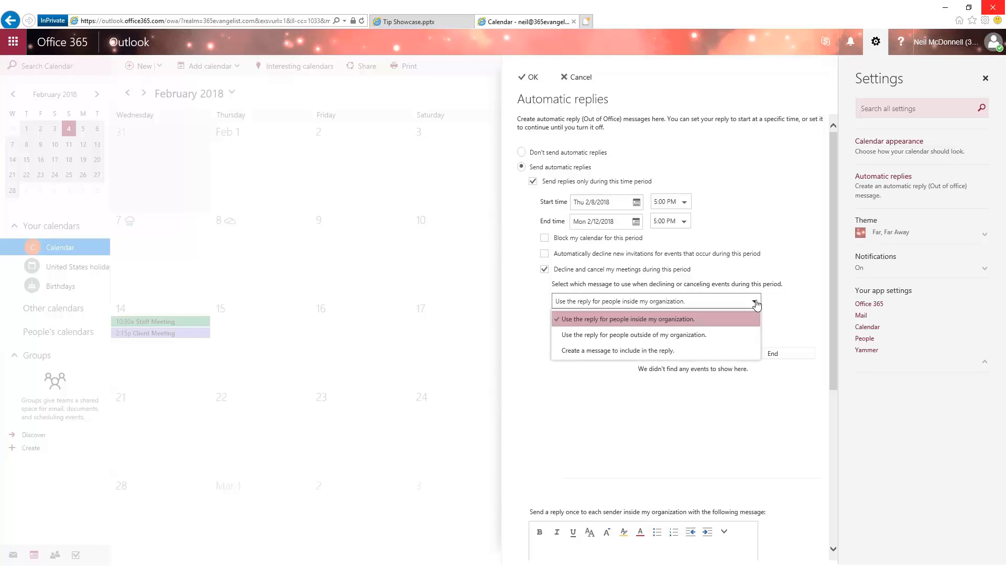
click(795, 313)
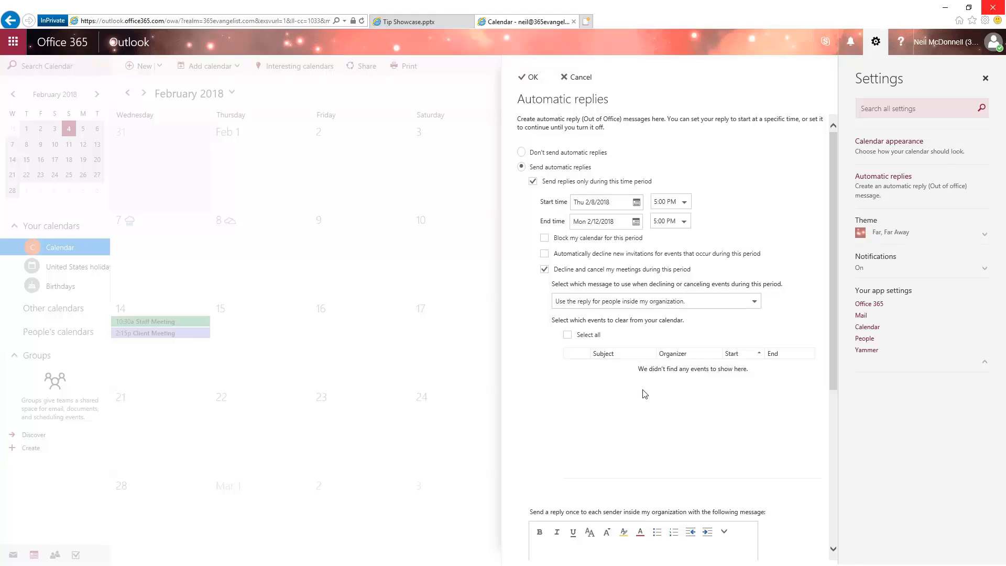
click(545, 270)
Step: Remove the time period restriction and enter "I'm out on vacation." as the reply to senders inside the organization
click(600, 358)
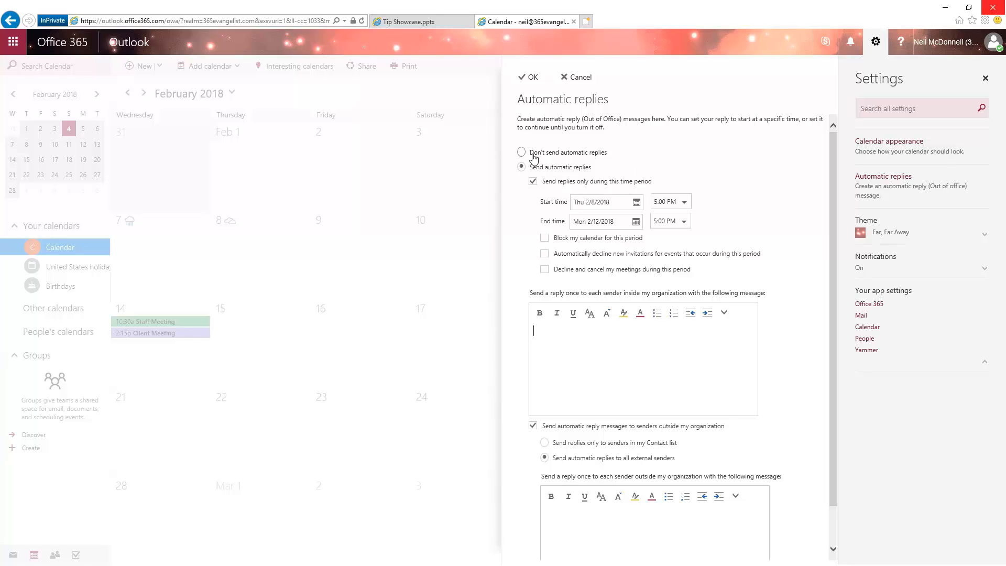
click(533, 181)
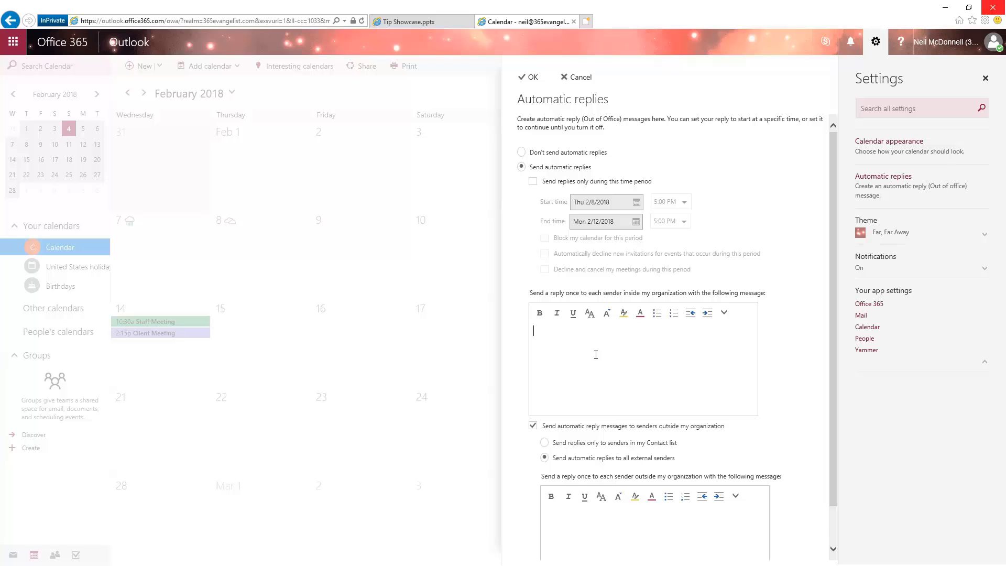
text(I'm out on vacation.)
Step: Write the reply for senders outside the organization: "I'm unavailable at this time. Please contact", the colleague's full name, "for any help."
scroll(786, 367, down, 1)
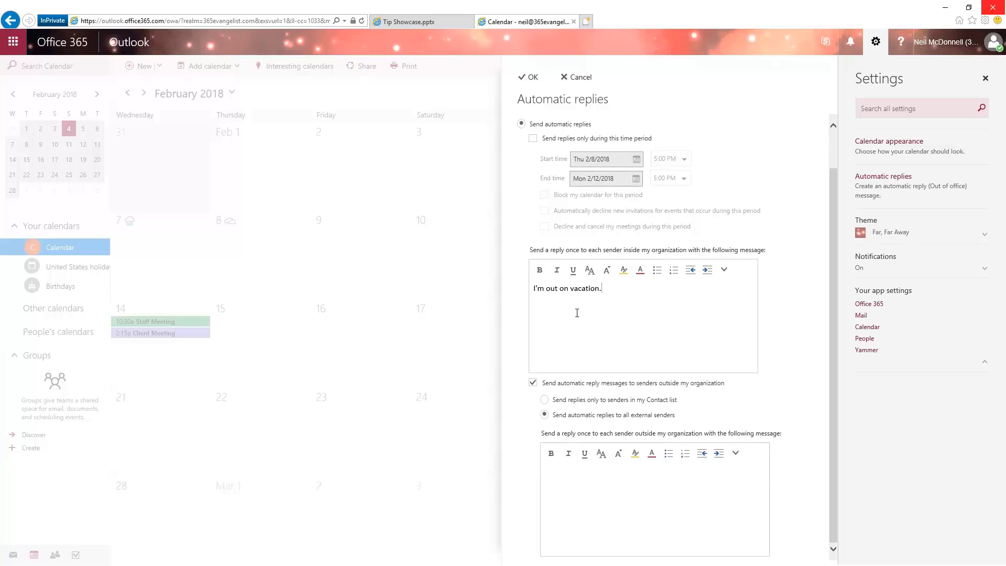
click(629, 497)
text(I'm una)
key(BackSpace)
text(available at this time. Please contact John )
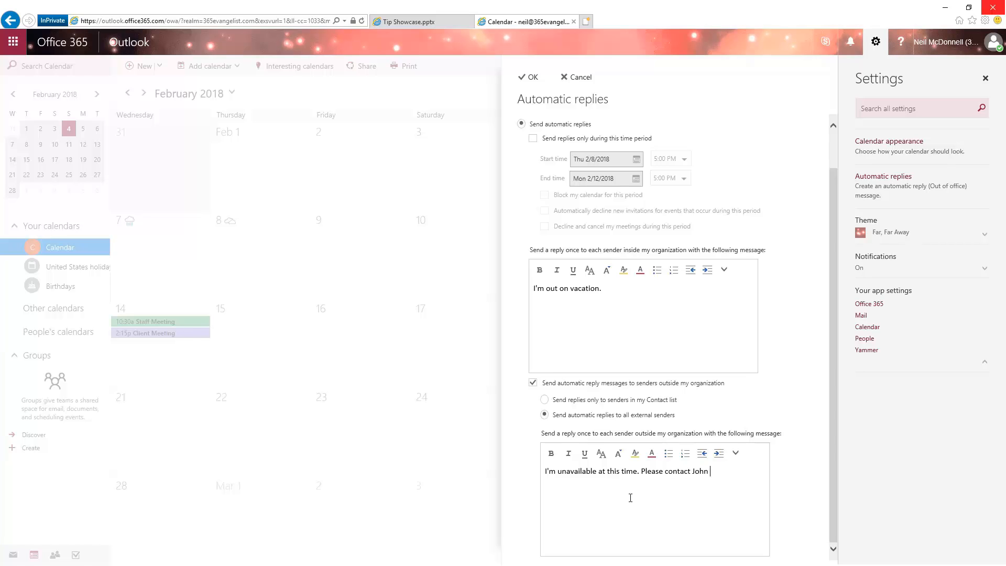
text(Smith for any help.)
Step: Turn off automatic replies to senders outside the organization and turn them back on
double_click(593, 289)
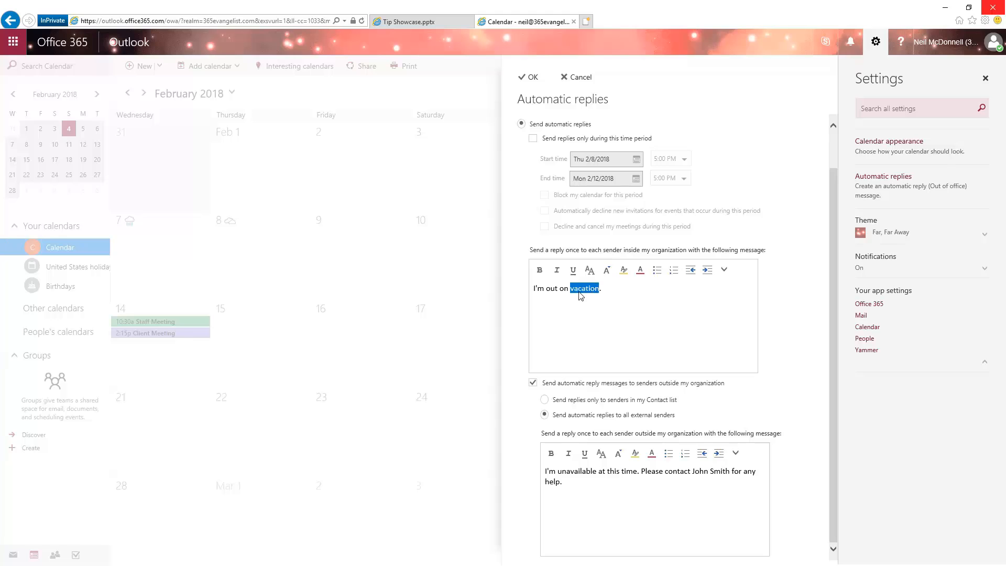
click(533, 382)
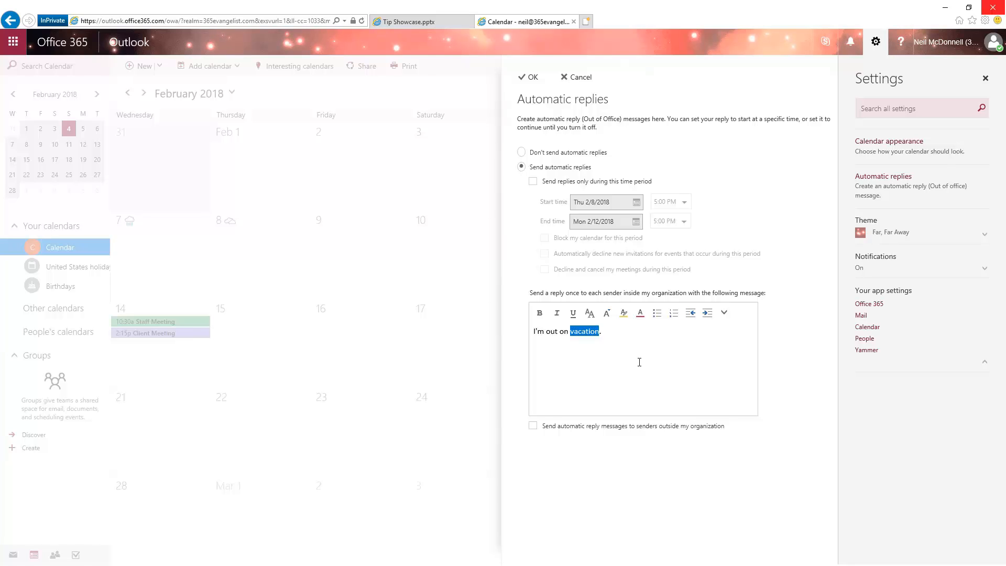
click(533, 426)
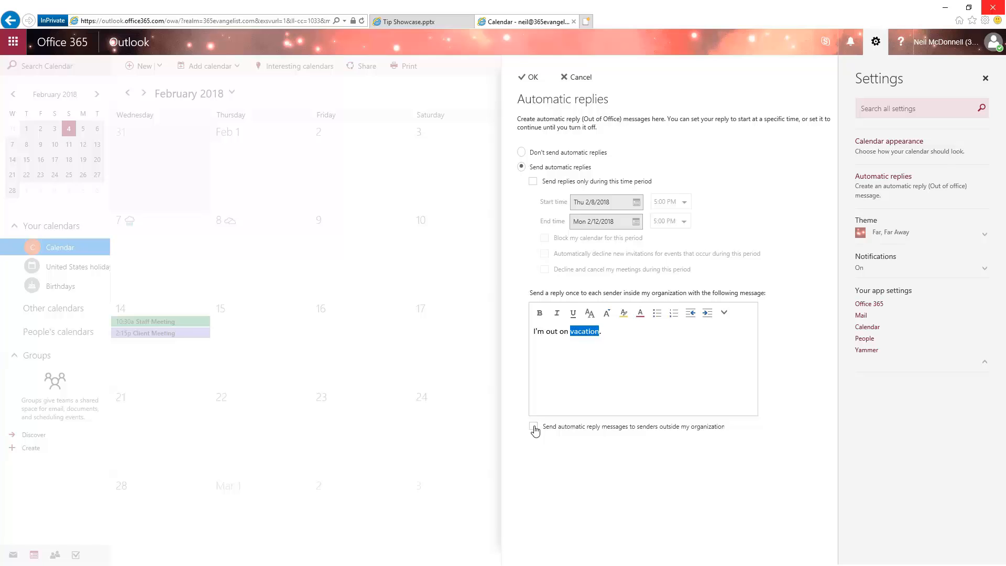
scroll(822, 381, down, 1)
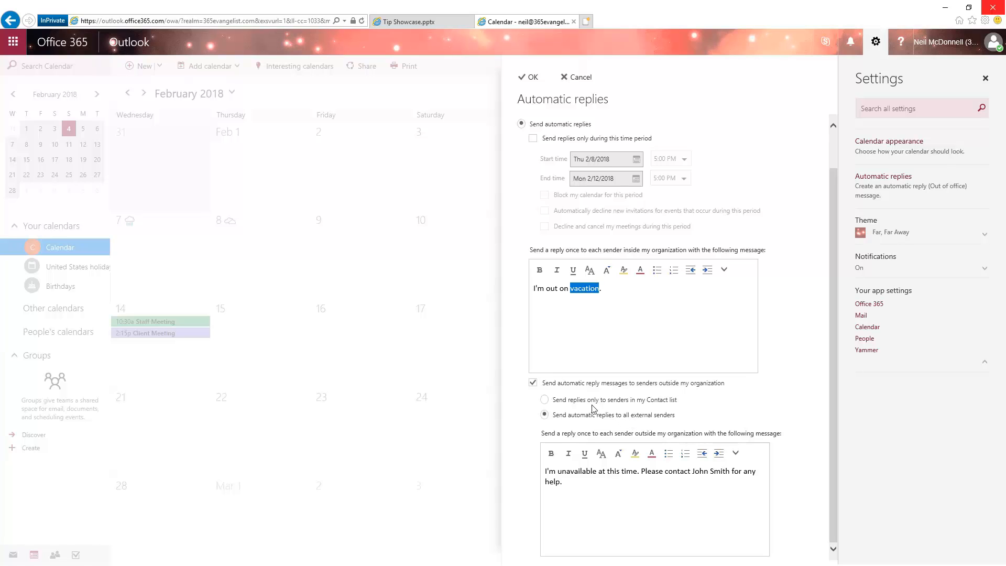
Step: Limit external replies to senders in the Contact list, save the automatic replies, and close the settings
click(544, 399)
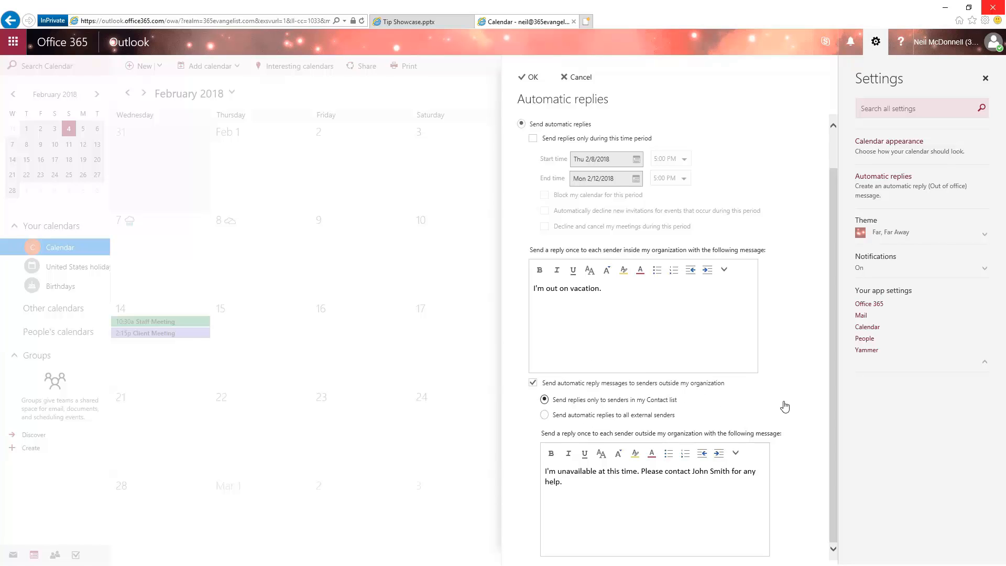
triple_click(573, 478)
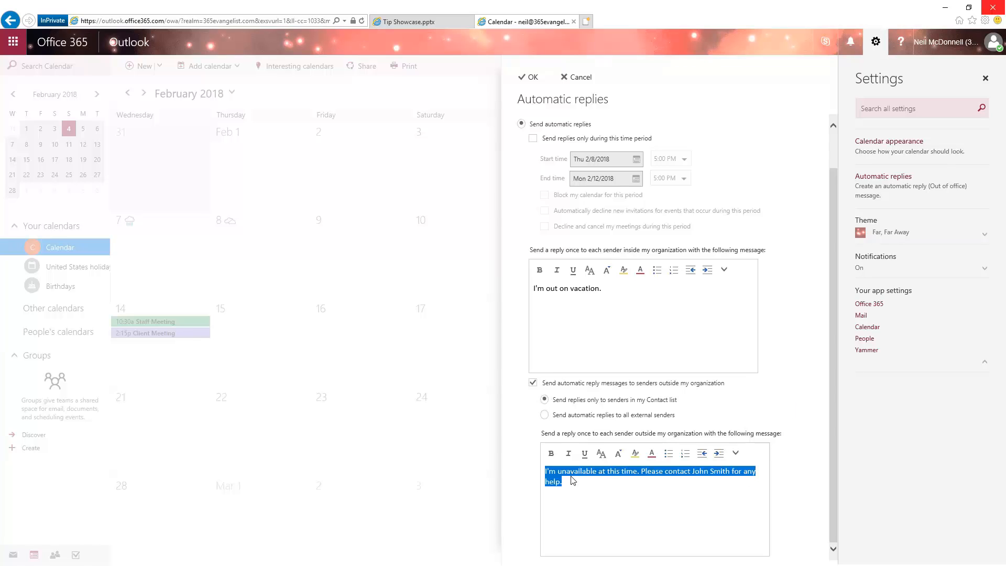
click(664, 499)
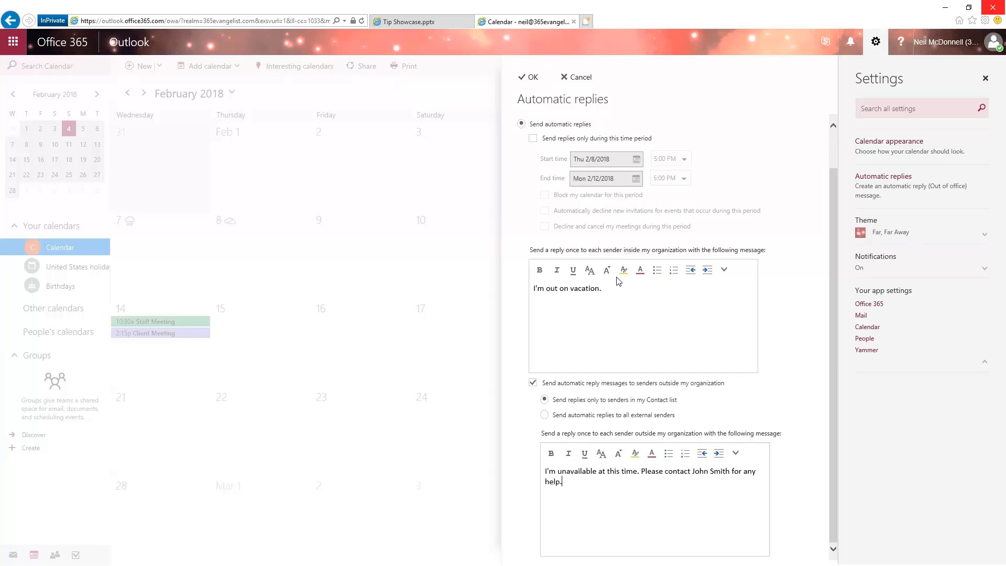
click(532, 77)
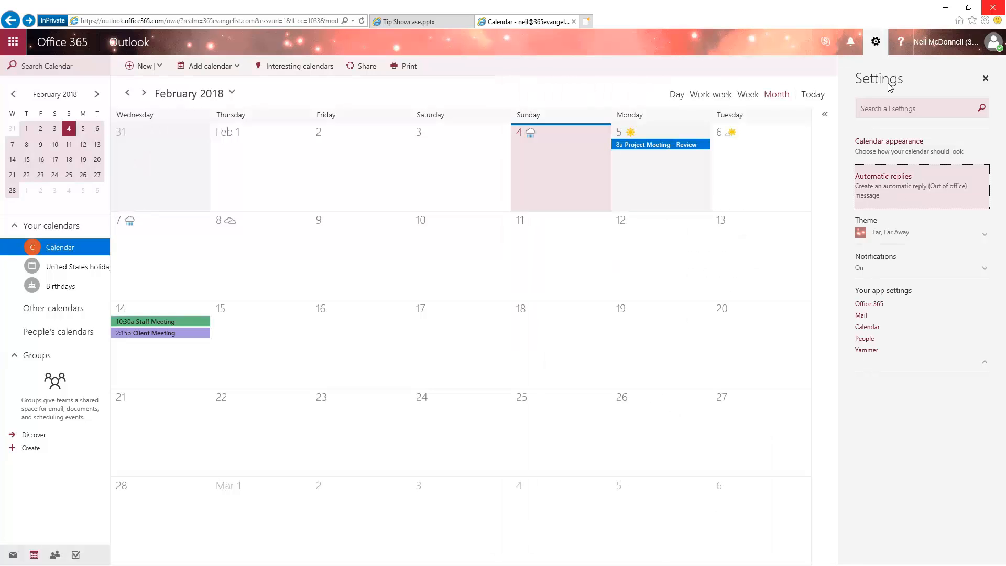
click(985, 80)
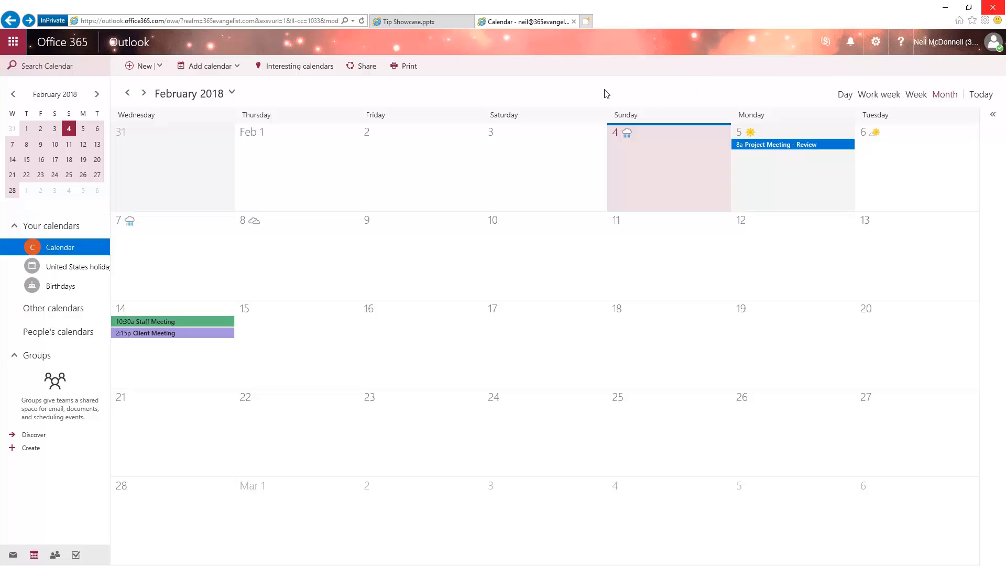